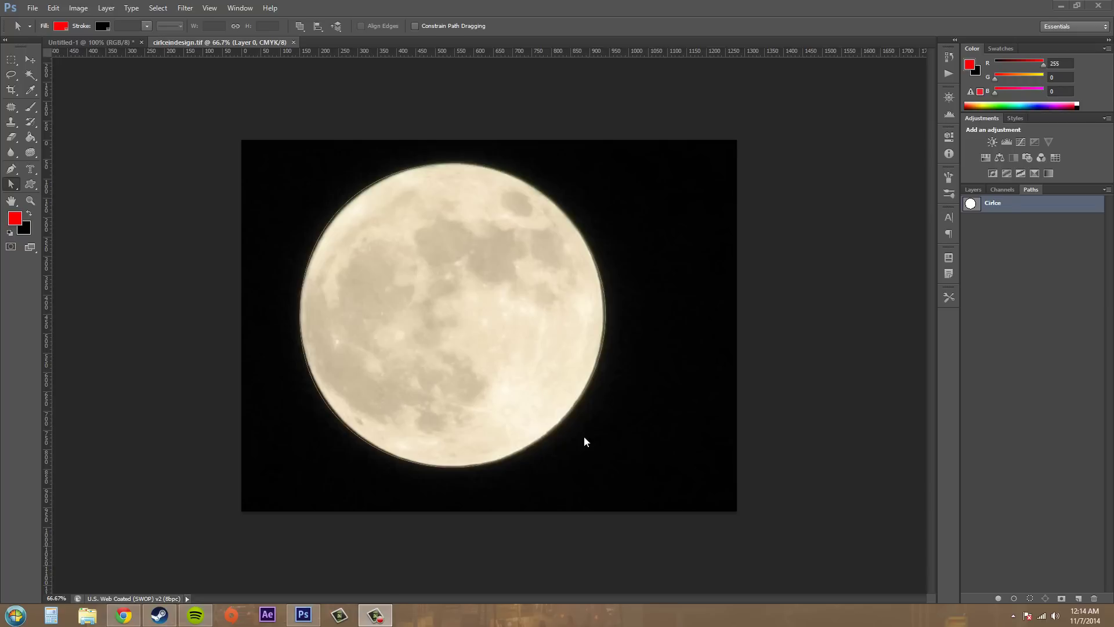
Step: Click the Circle path's lower-right segment to reveal its anchor points and direction handles
{"action": "left_click", "coordinate": [607, 334]}
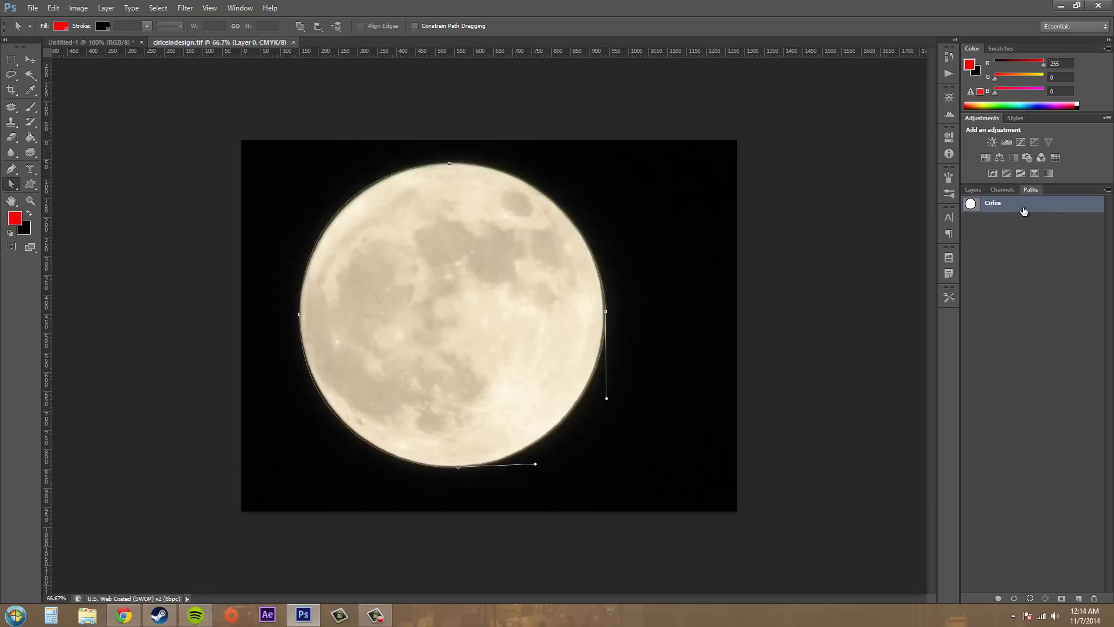
Step: Open Stroke Path for the Circle path and browse the Tool list, leaving Brush selected
{"action": "left_click", "coordinate": [1107, 190]}
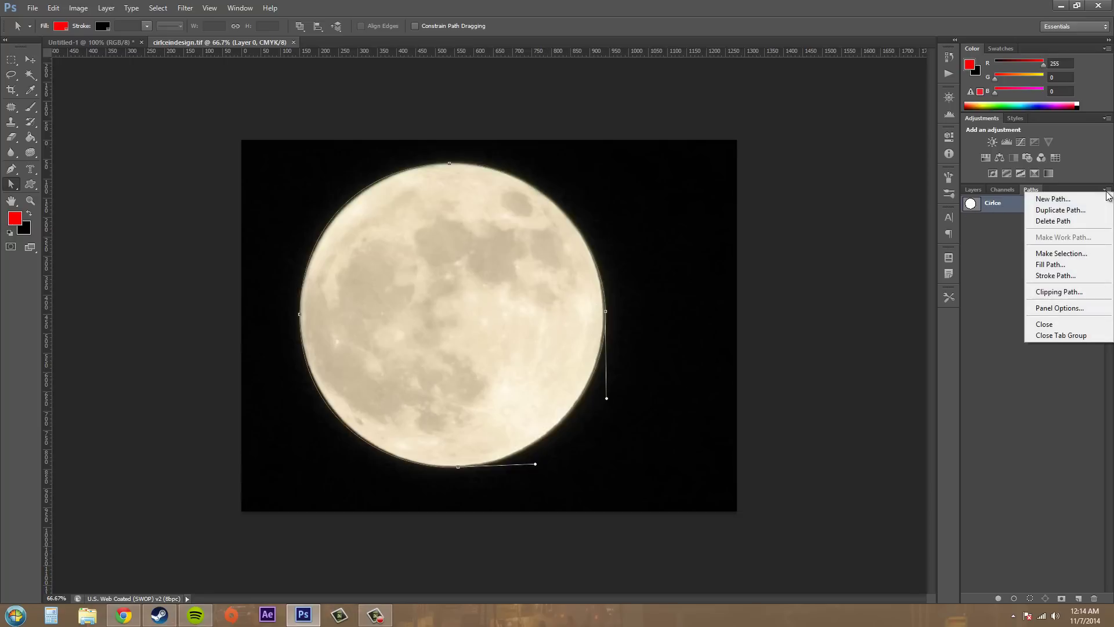
{"action": "left_click", "coordinate": [1049, 277]}
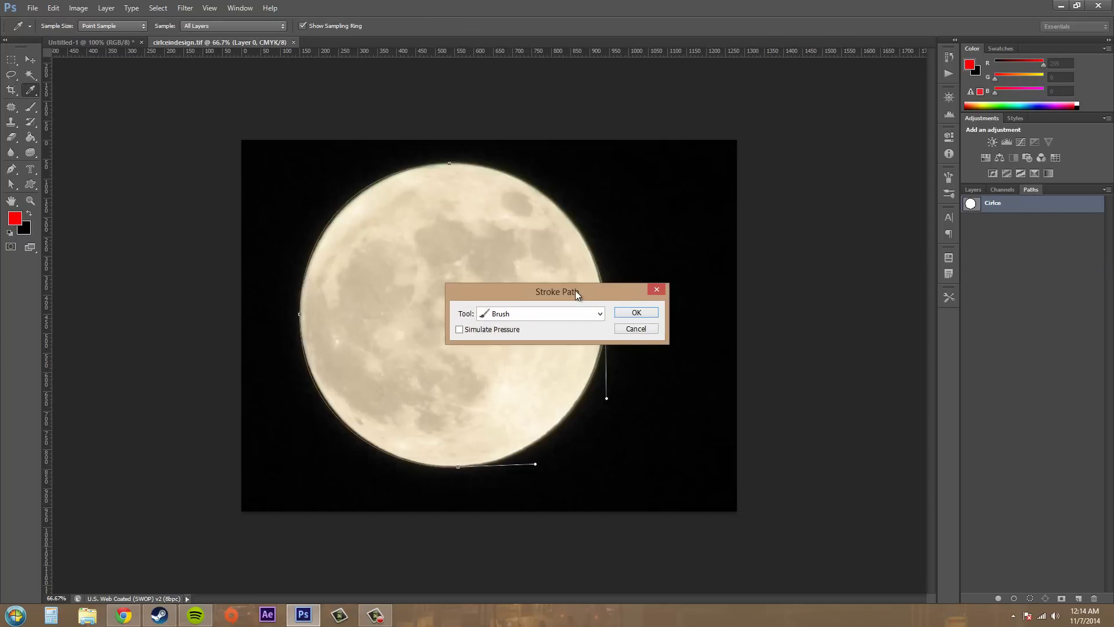
{"action": "mouse_move", "coordinate": [576, 290]}
{"action": "left_mouse_down"}
{"action": "mouse_move", "coordinate": [798, 275]}
{"action": "mouse_move", "coordinate": [810, 295]}
{"action": "mouse_move", "coordinate": [803, 287]}
{"action": "left_mouse_up"}
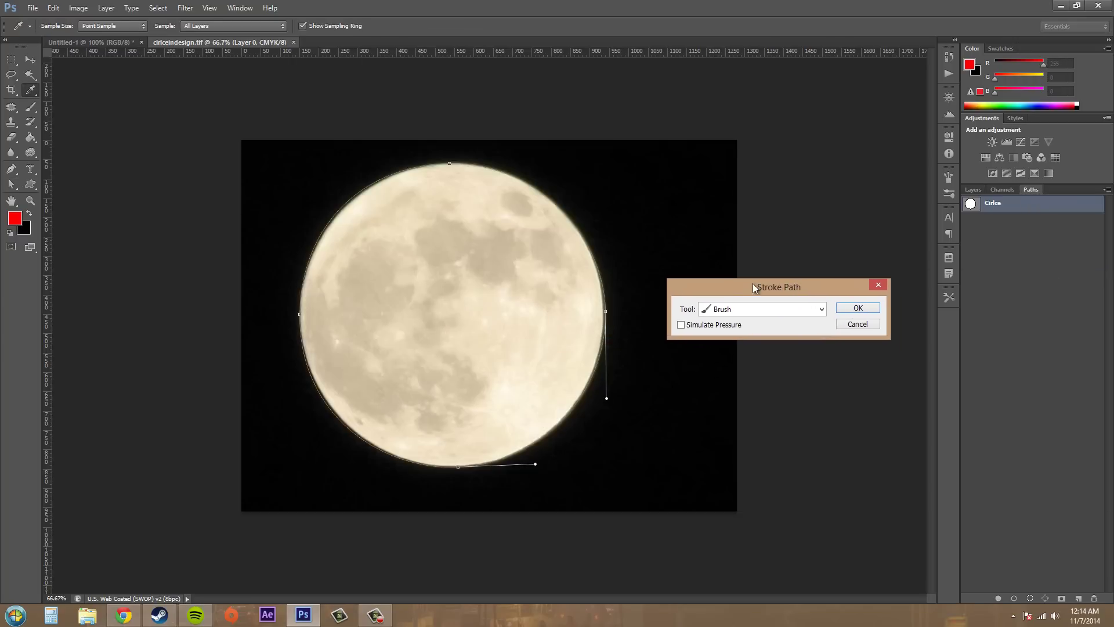
{"action": "left_click", "coordinate": [725, 309]}
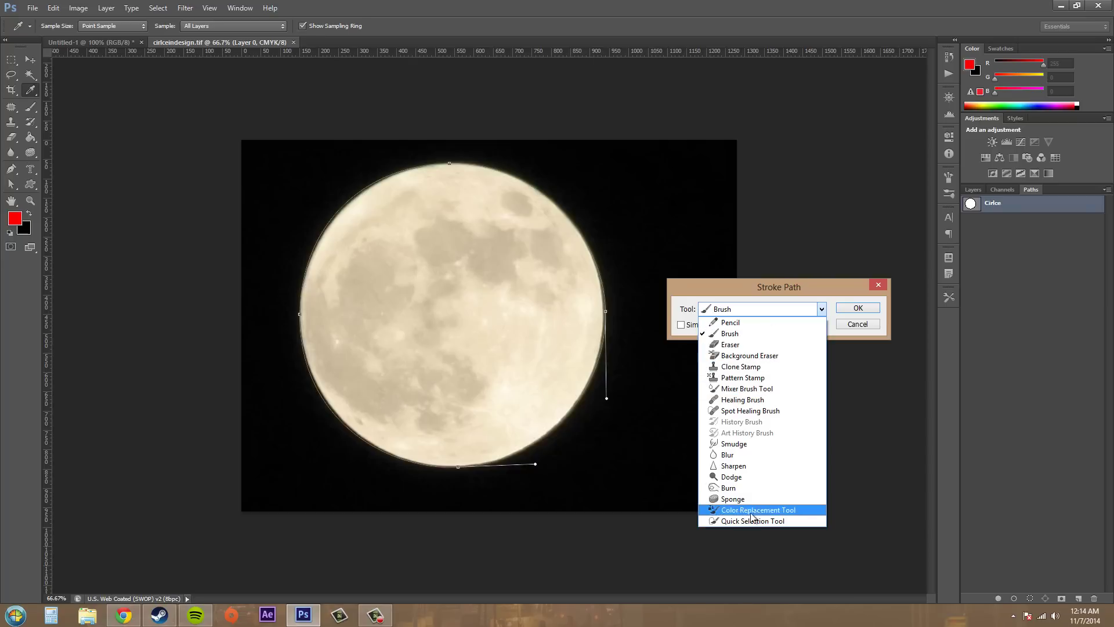
{"action": "left_click", "coordinate": [687, 315]}
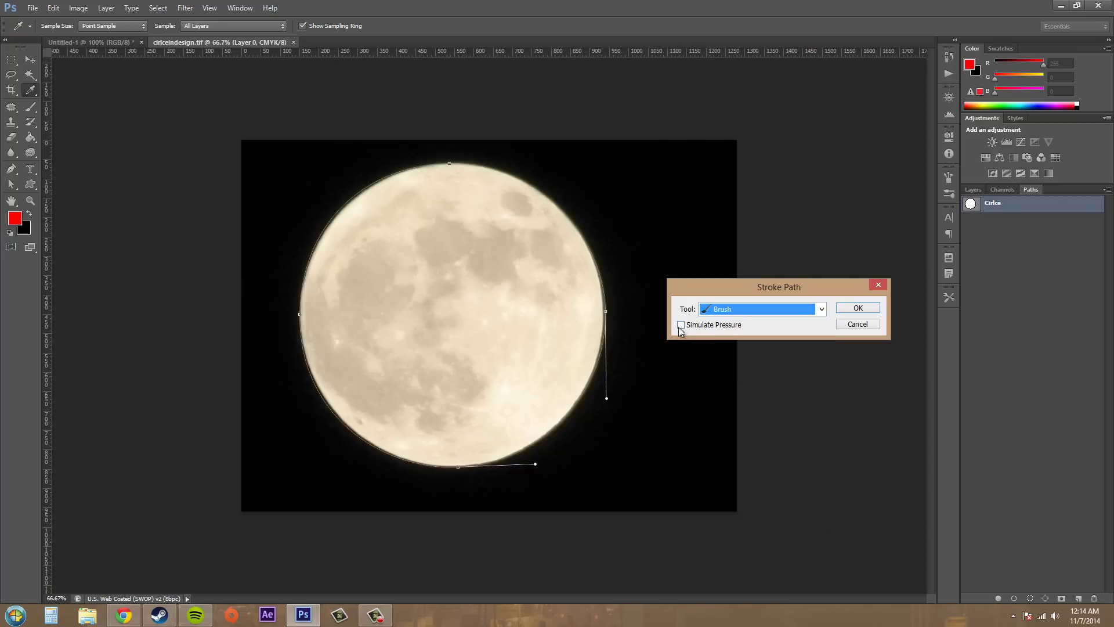
{"action": "left_click", "coordinate": [778, 310]}
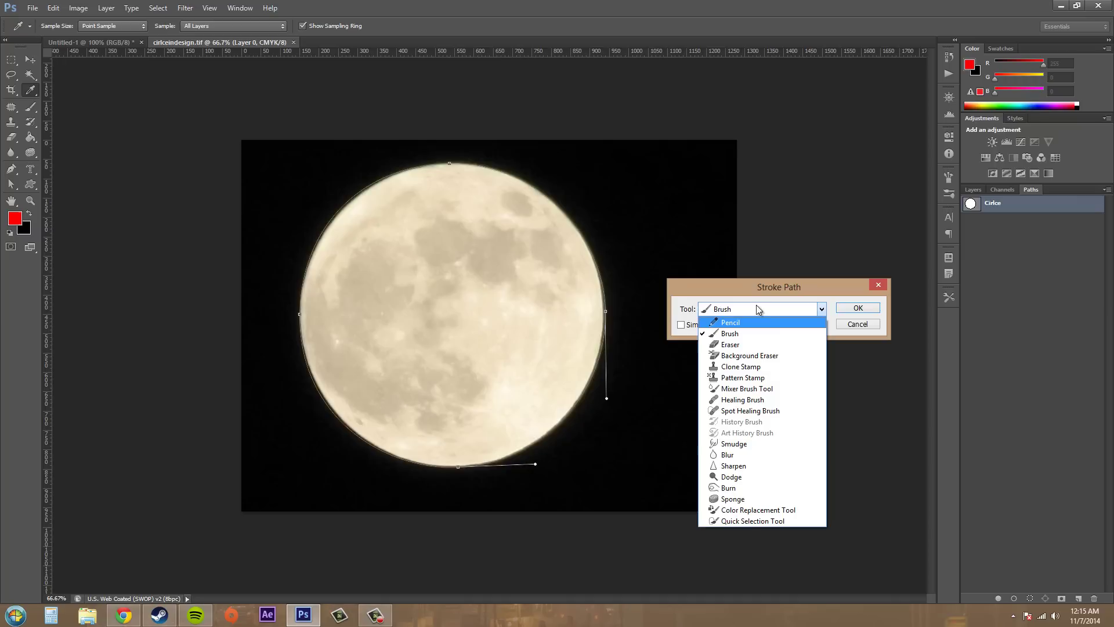
{"action": "left_click", "coordinate": [757, 306]}
{"action": "left_click", "coordinate": [754, 309]}
{"action": "left_click", "coordinate": [750, 355]}
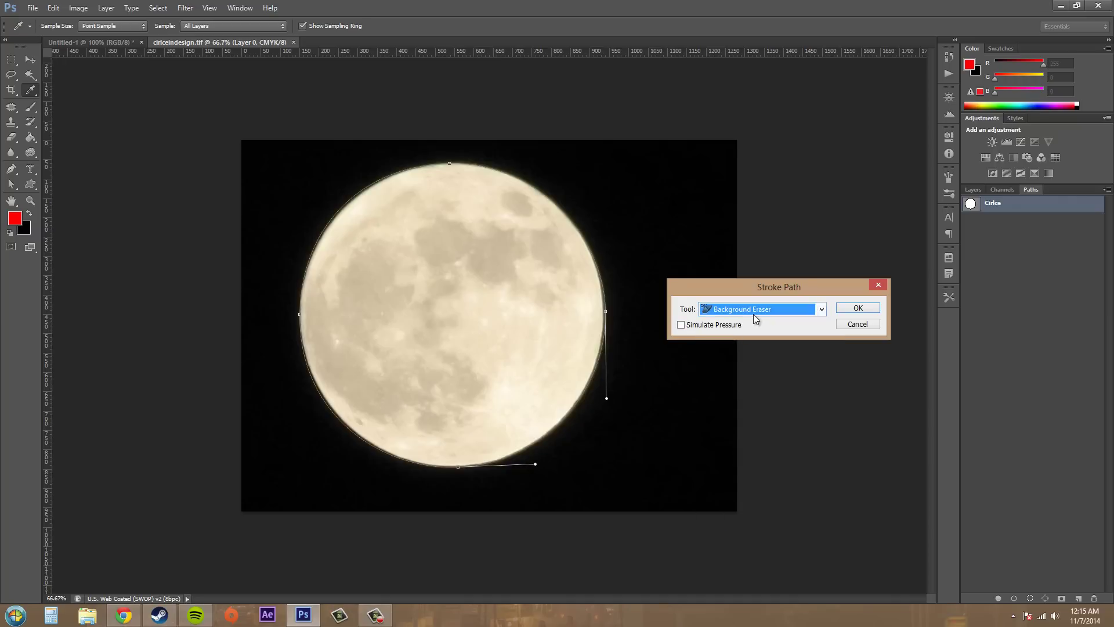
{"action": "left_click", "coordinate": [754, 313]}
{"action": "left_click", "coordinate": [747, 333]}
Step: Cancel the path stroke and make the Brush tool active
{"action": "left_click", "coordinate": [33, 109]}
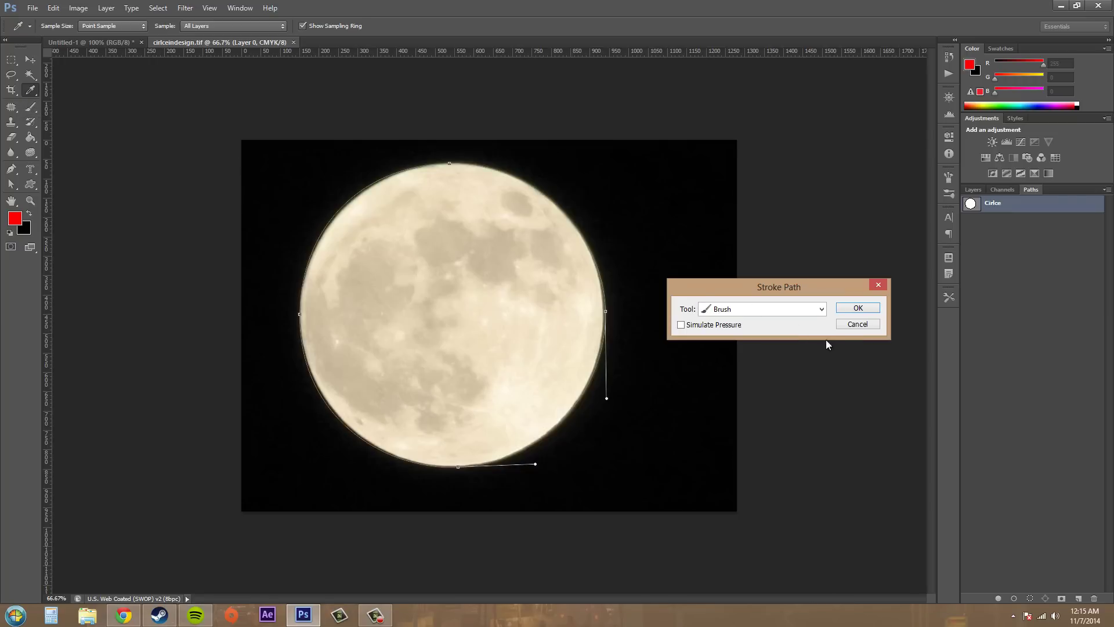
{"action": "left_click", "coordinate": [856, 324]}
{"action": "left_click", "coordinate": [31, 106]}
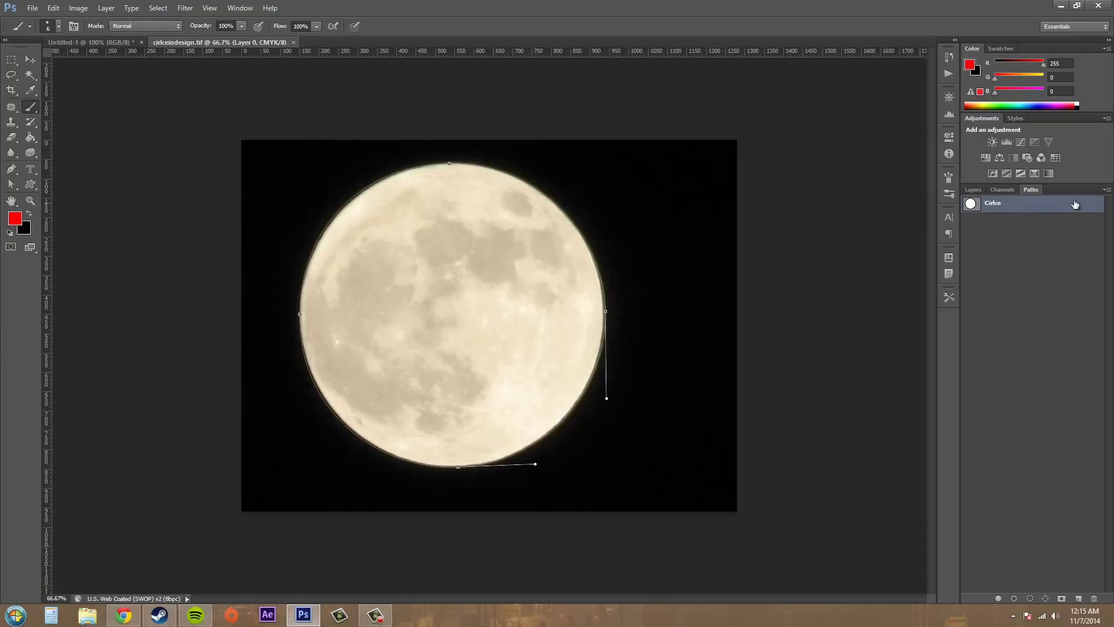
Step: Stroke the Circle path with the red brush, then undo the stroke with Ctrl+Z
{"action": "left_click", "coordinate": [1107, 191]}
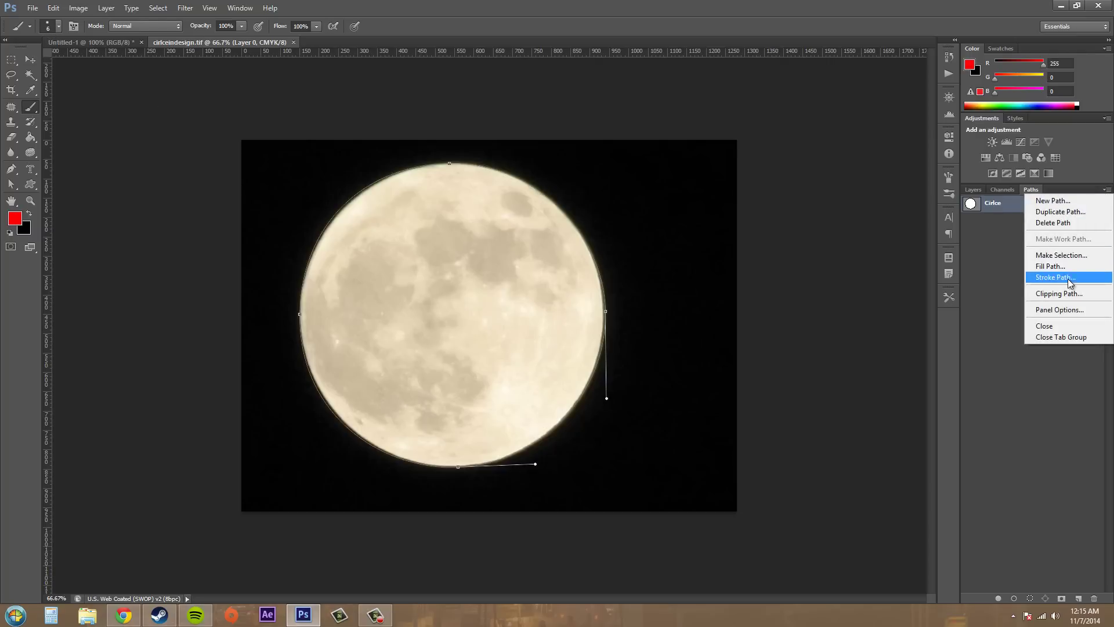
{"action": "left_click", "coordinate": [1039, 277]}
{"action": "left_click", "coordinate": [636, 313]}
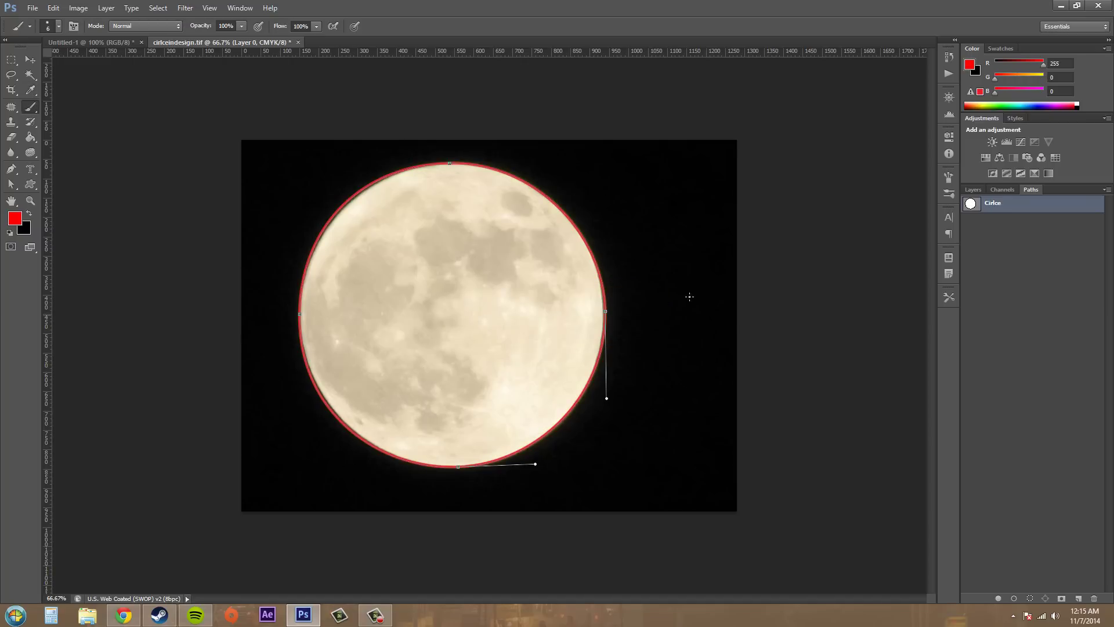
{"action": "key", "text": "ctrl+z"}
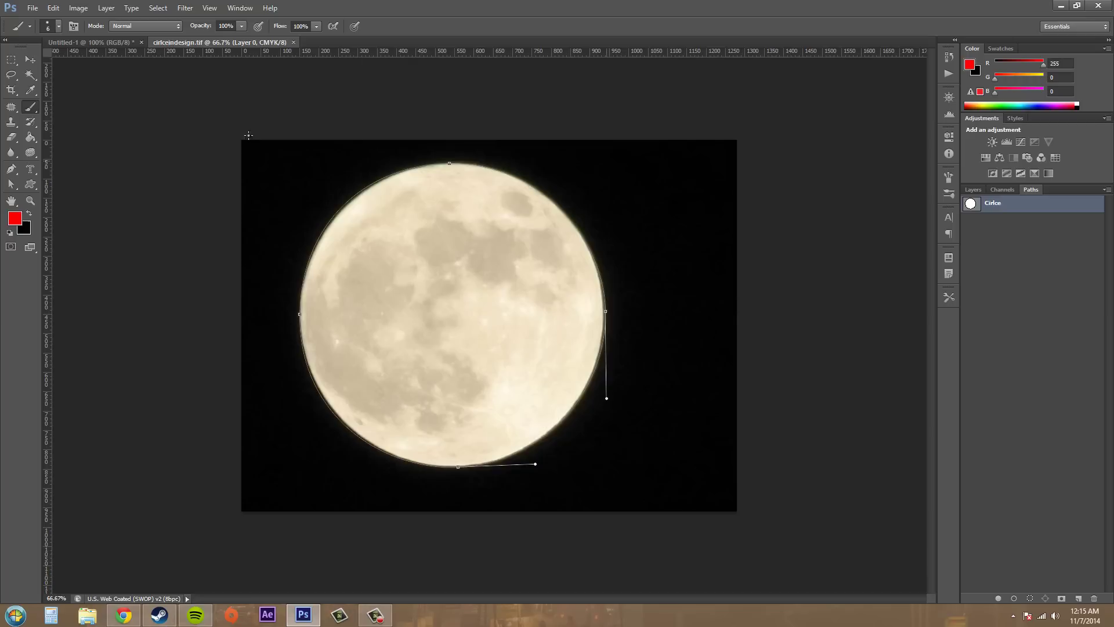
Step: Enlarge the brush and soften its hardness to 8%
{"action": "left_click", "coordinate": [57, 26]}
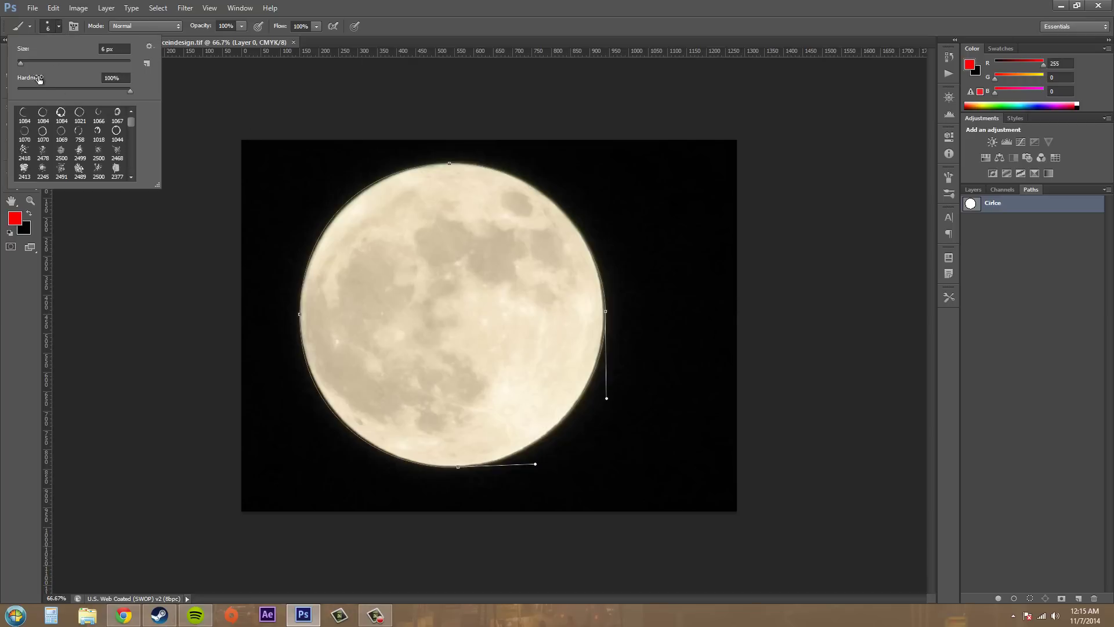
{"action": "left_click_drag", "start_coordinate": [21, 58], "coordinate": [42, 63]}
{"action": "left_click_drag", "start_coordinate": [128, 90], "coordinate": [116, 91]}
{"action": "left_click_drag", "start_coordinate": [29, 95], "coordinate": [27, 95]}
{"action": "left_click", "coordinate": [61, 26]}
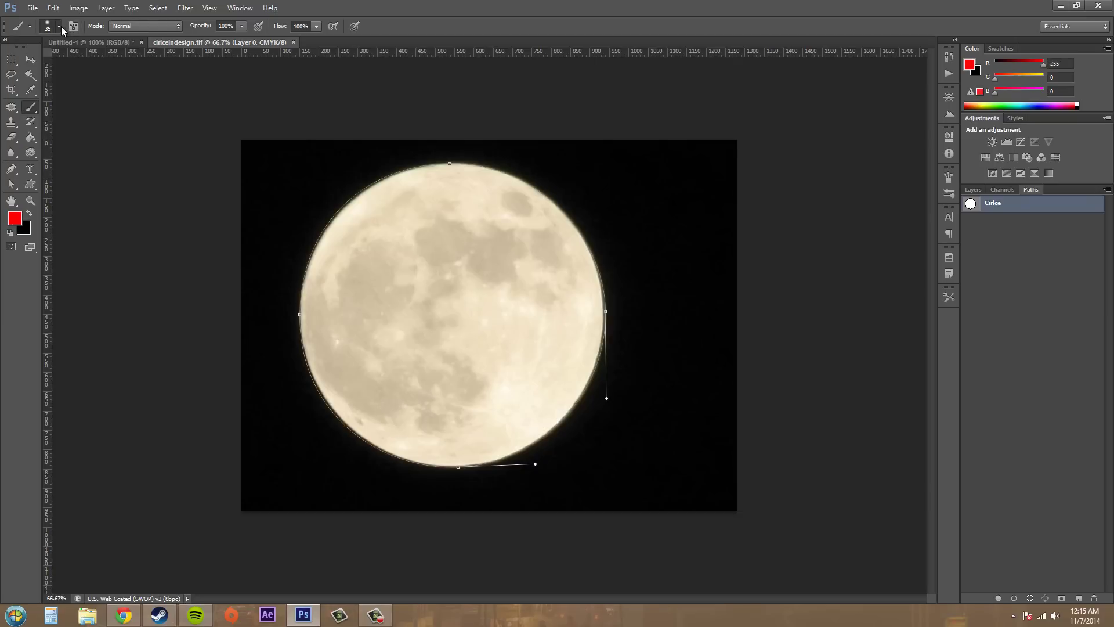
Step: Stroke the Circle path with the softer red brush
{"action": "left_click", "coordinate": [1107, 189]}
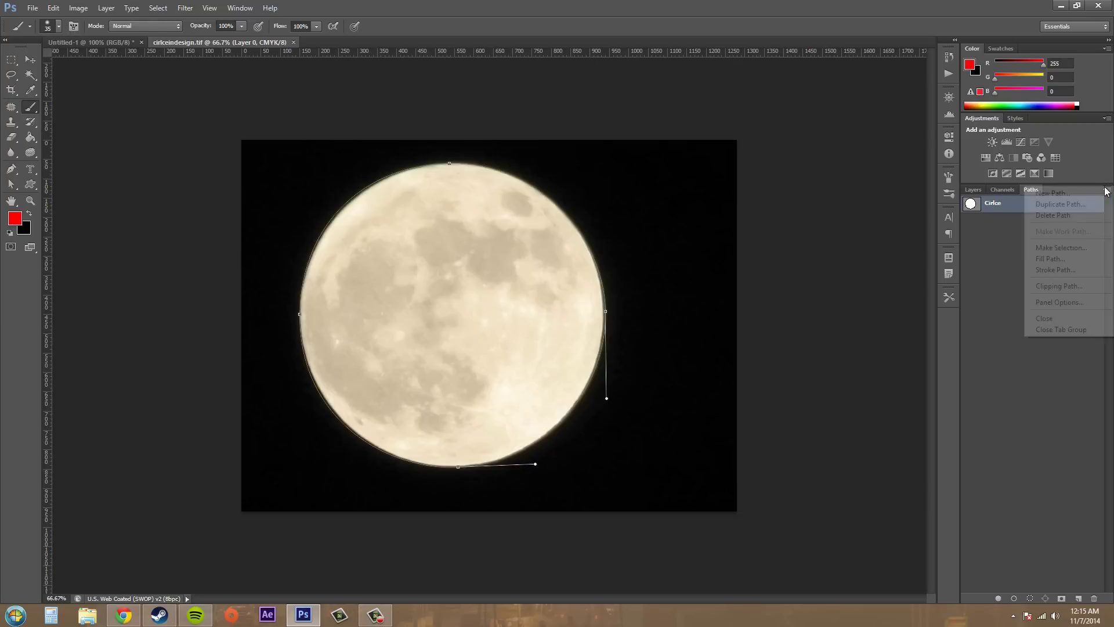
{"action": "left_click", "coordinate": [1055, 270]}
{"action": "left_click", "coordinate": [636, 313]}
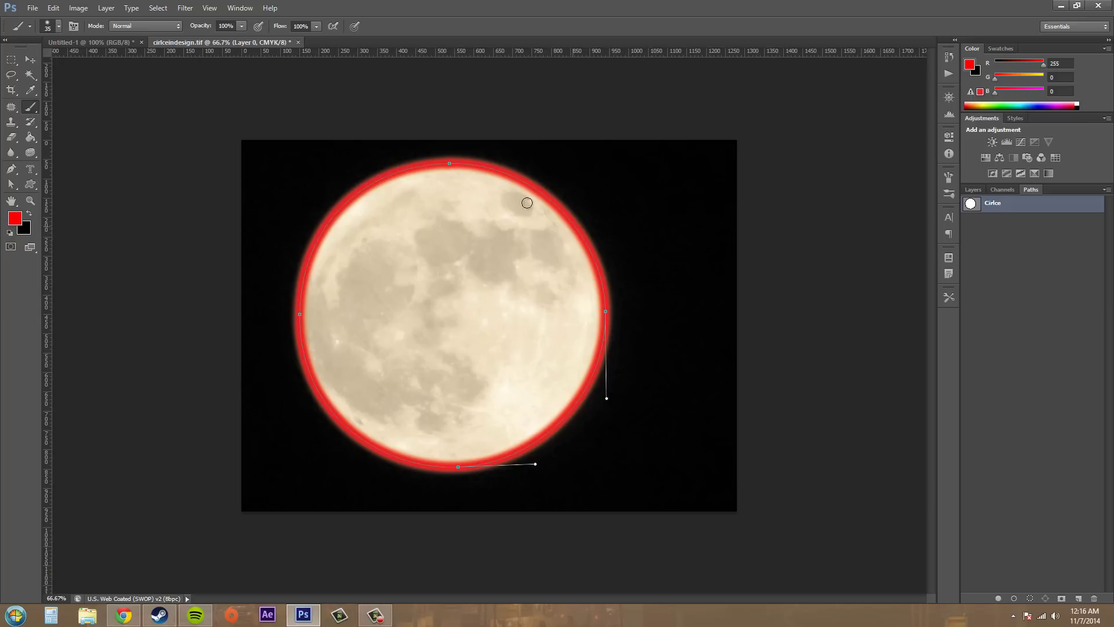
Step: Open Fill Path for the Circle path, then cancel it
{"action": "left_click", "coordinate": [1107, 190]}
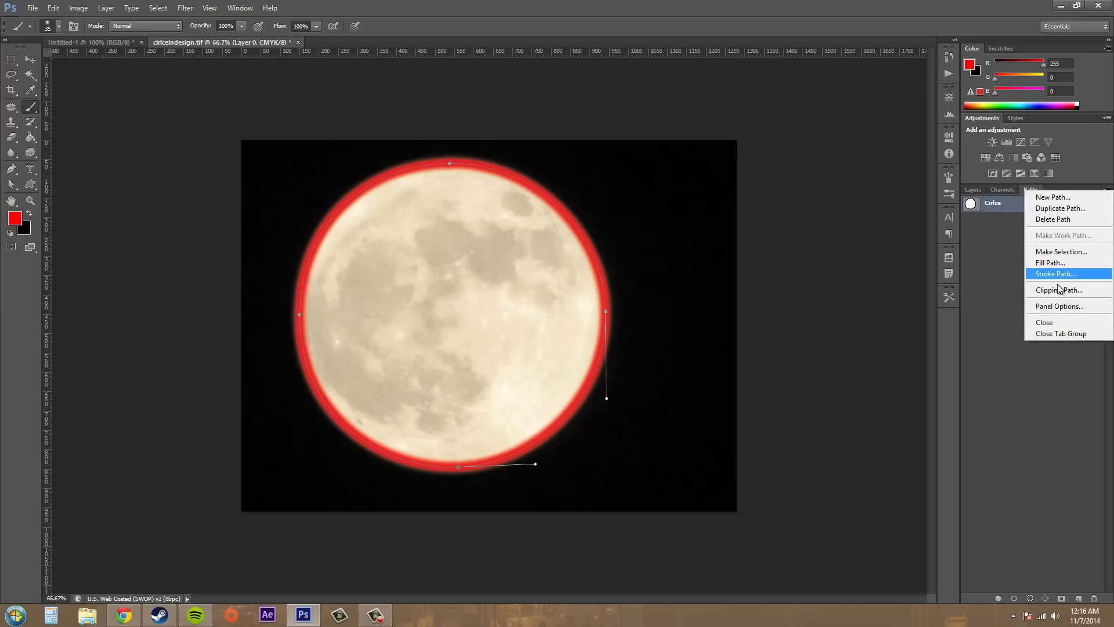
{"action": "left_click", "coordinate": [1060, 264]}
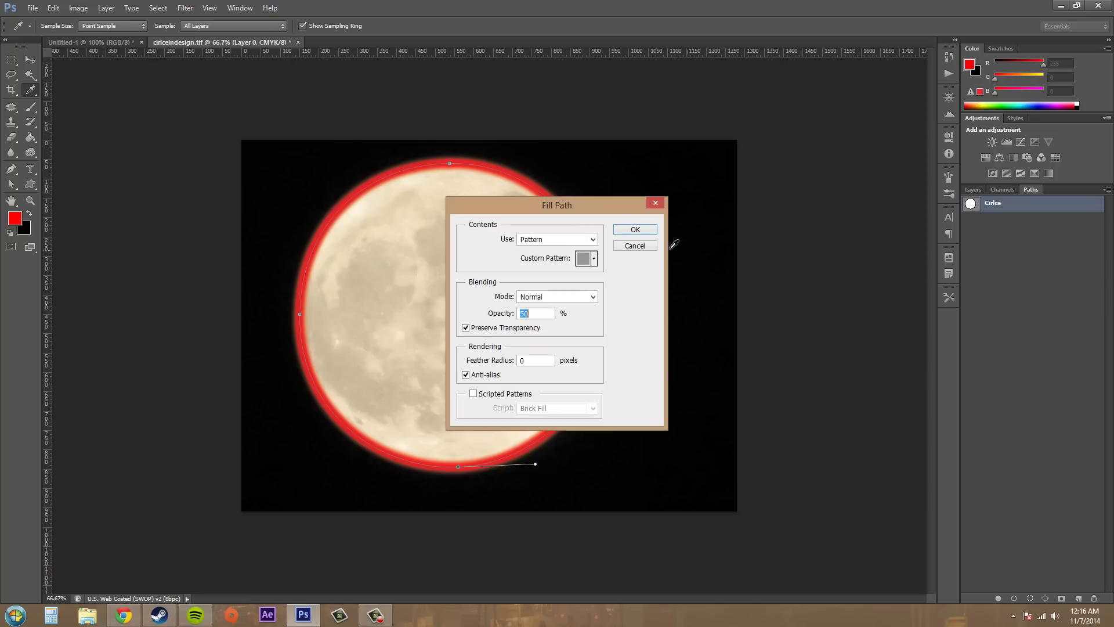
{"action": "left_click", "coordinate": [635, 245]}
Step: Stroke the Circle path with the Eraser as the stroking tool
{"action": "left_click", "coordinate": [1106, 191]}
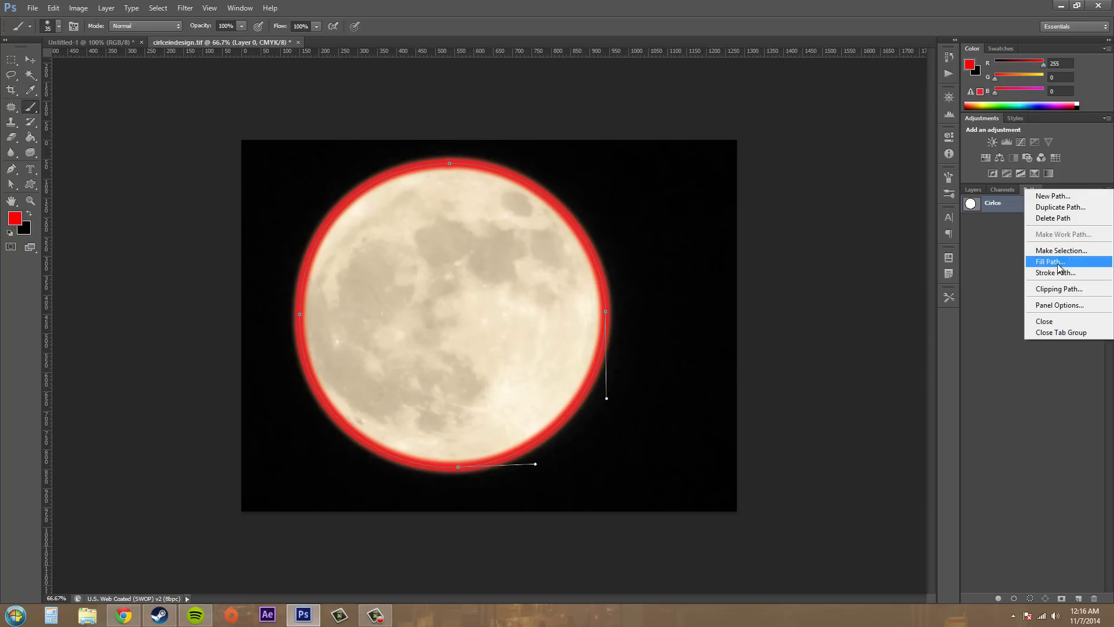
{"action": "left_click", "coordinate": [1055, 273]}
{"action": "left_click", "coordinate": [597, 313]}
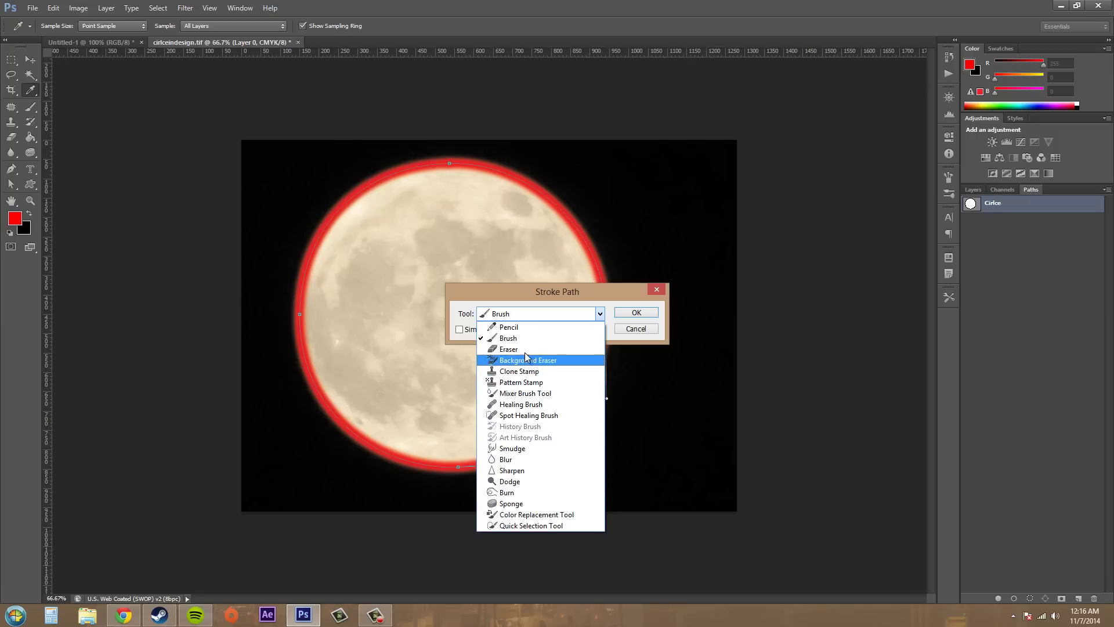
{"action": "left_click", "coordinate": [452, 201]}
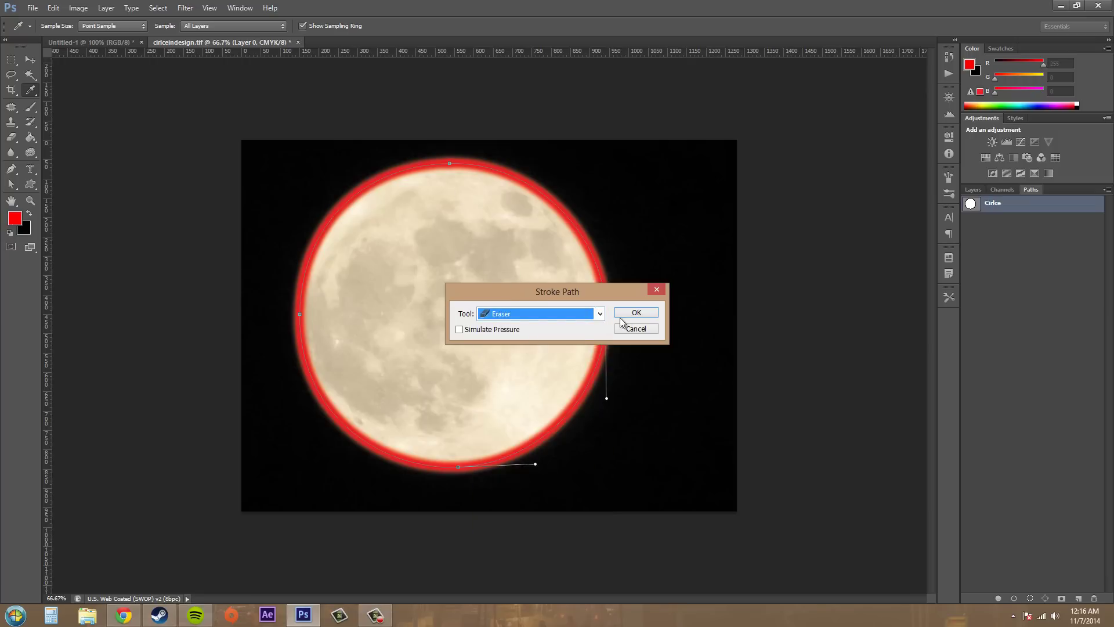
{"action": "left_click", "coordinate": [636, 312]}
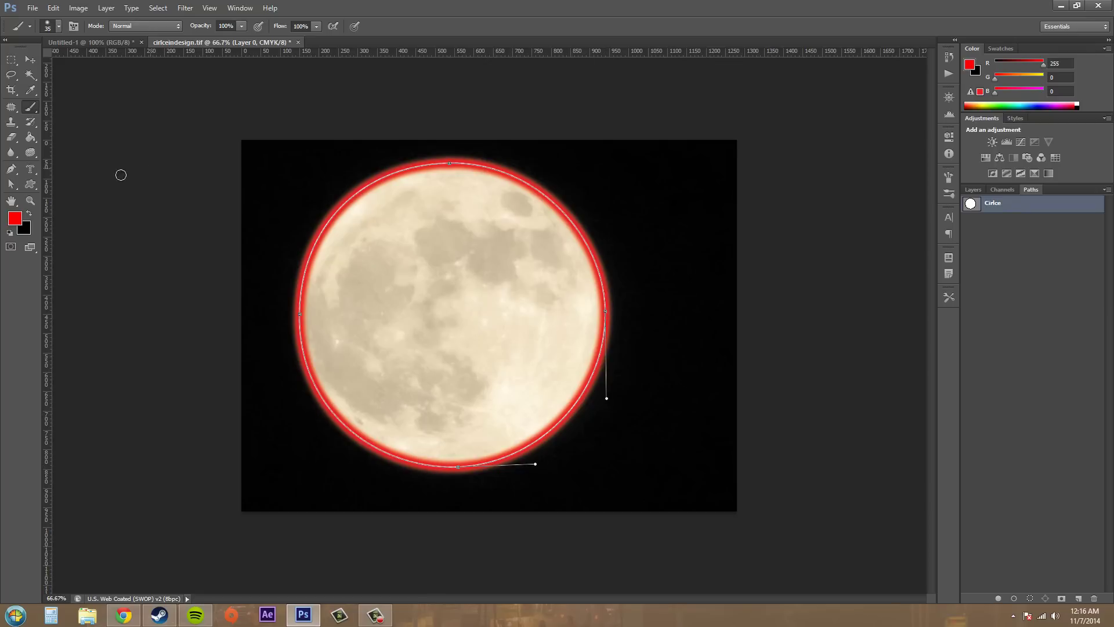
Step: Select the Eraser tool and increase its brush size
{"action": "left_click", "coordinate": [11, 137]}
{"action": "left_click", "coordinate": [58, 26]}
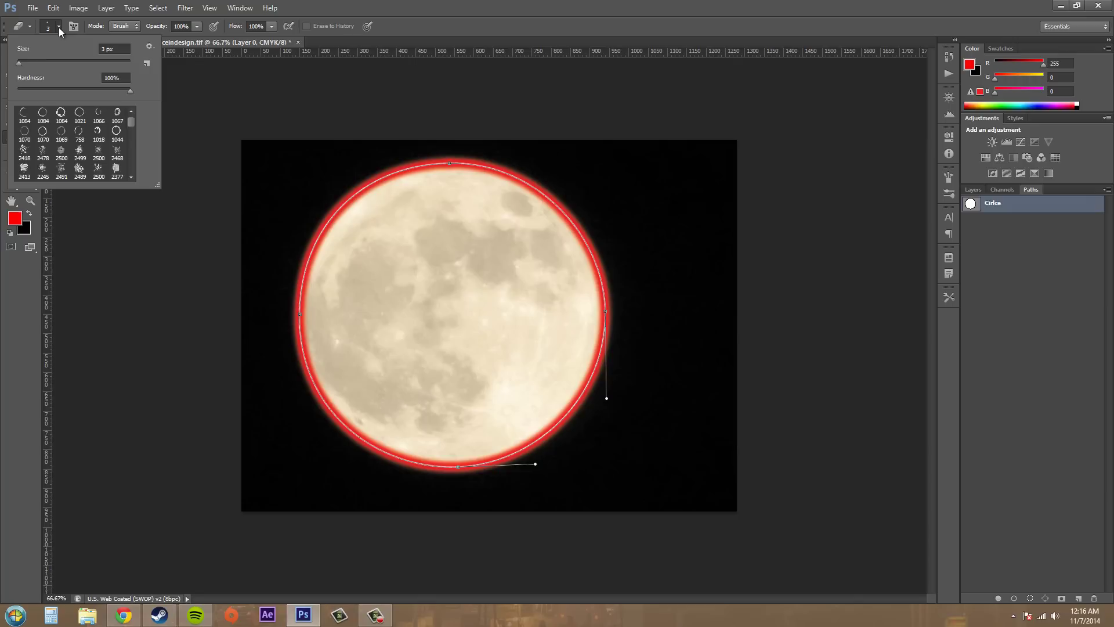
{"action": "left_click_drag", "start_coordinate": [23, 62], "coordinate": [30, 63]}
{"action": "left_click", "coordinate": [1103, 195]}
Step: Stroke the Circle path with the larger eraser and deselect the path
{"action": "left_click", "coordinate": [1049, 259]}
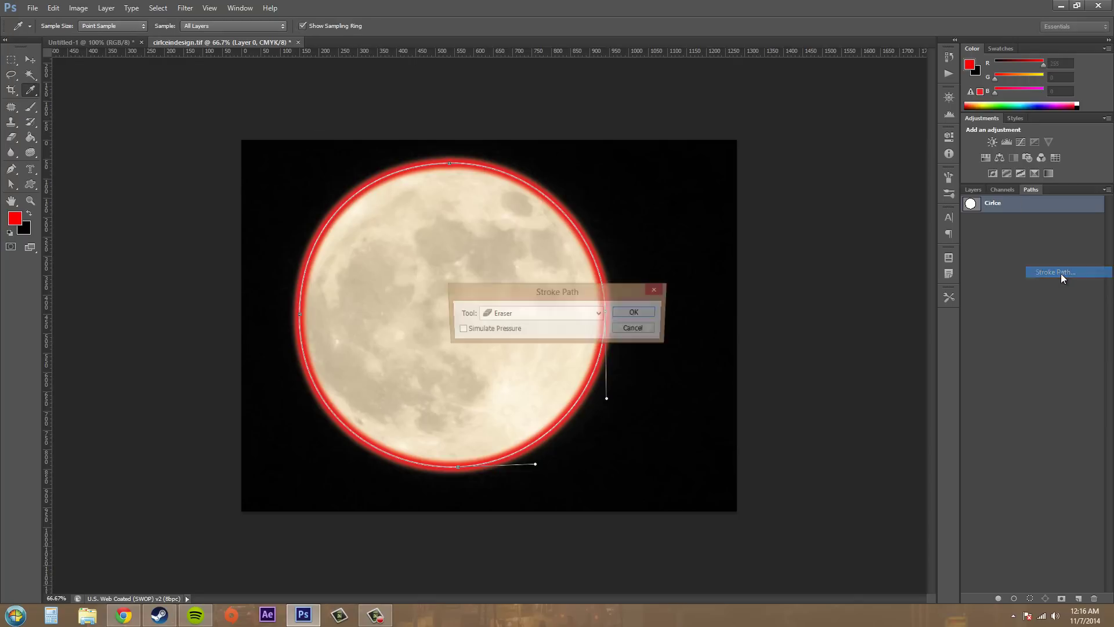
{"action": "left_click", "coordinate": [636, 313]}
{"action": "left_click", "coordinate": [1070, 340]}
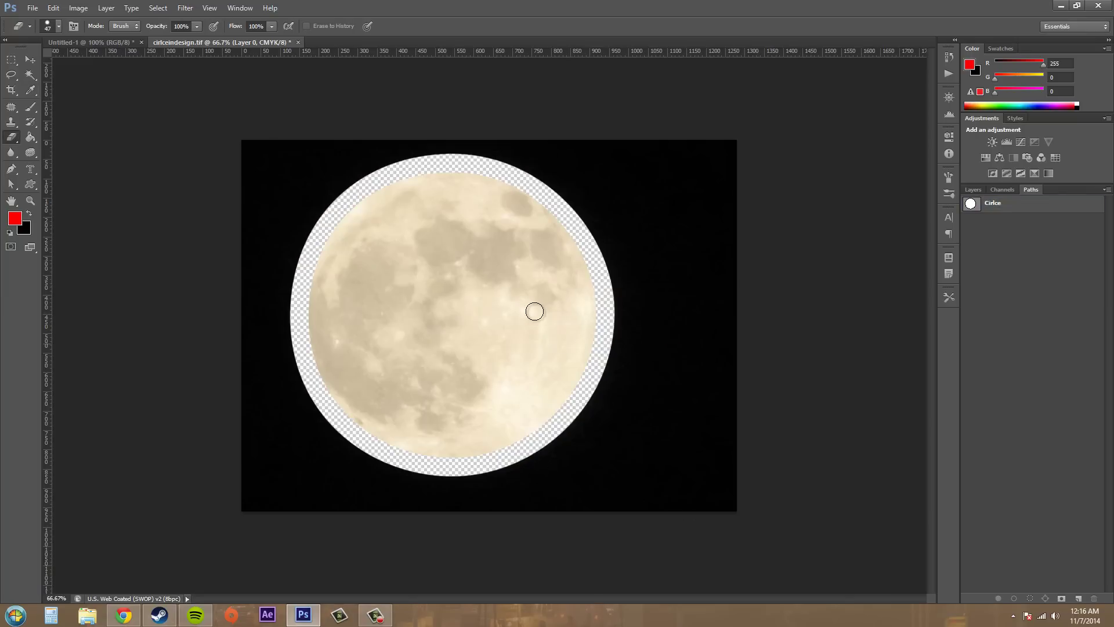
Step: Select the moon with the Magic Wand, then undo the selection with Ctrl+Z
{"action": "left_click", "coordinate": [26, 75]}
{"action": "left_click", "coordinate": [469, 294]}
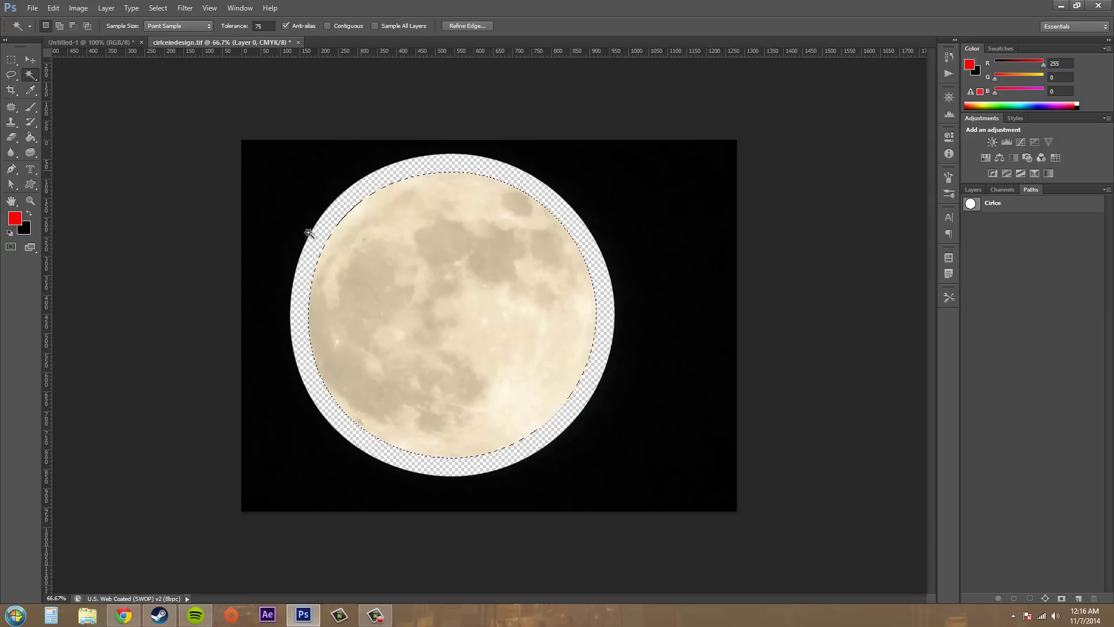
{"action": "key", "text": "ctrl+z"}
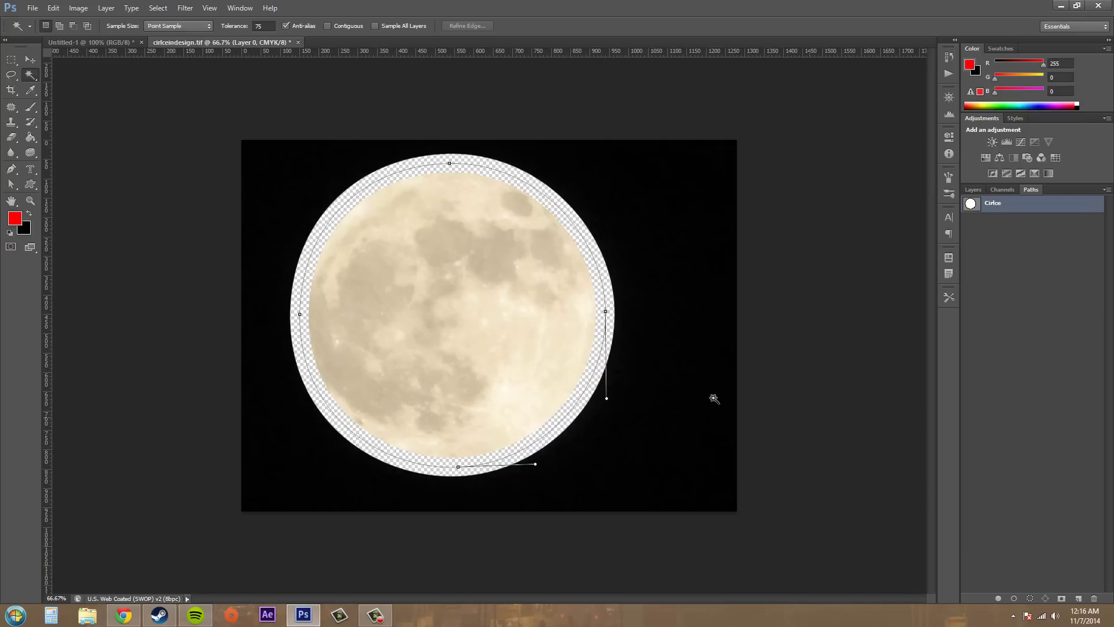
{"action": "left_click", "coordinate": [1108, 191]}
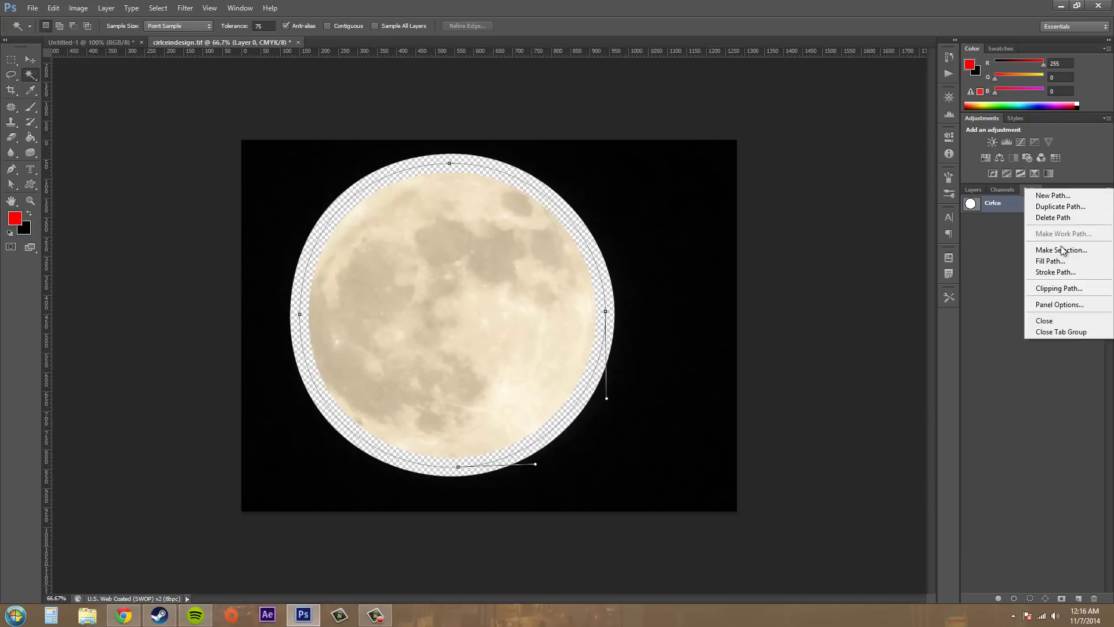
{"action": "left_click", "coordinate": [1062, 269]}
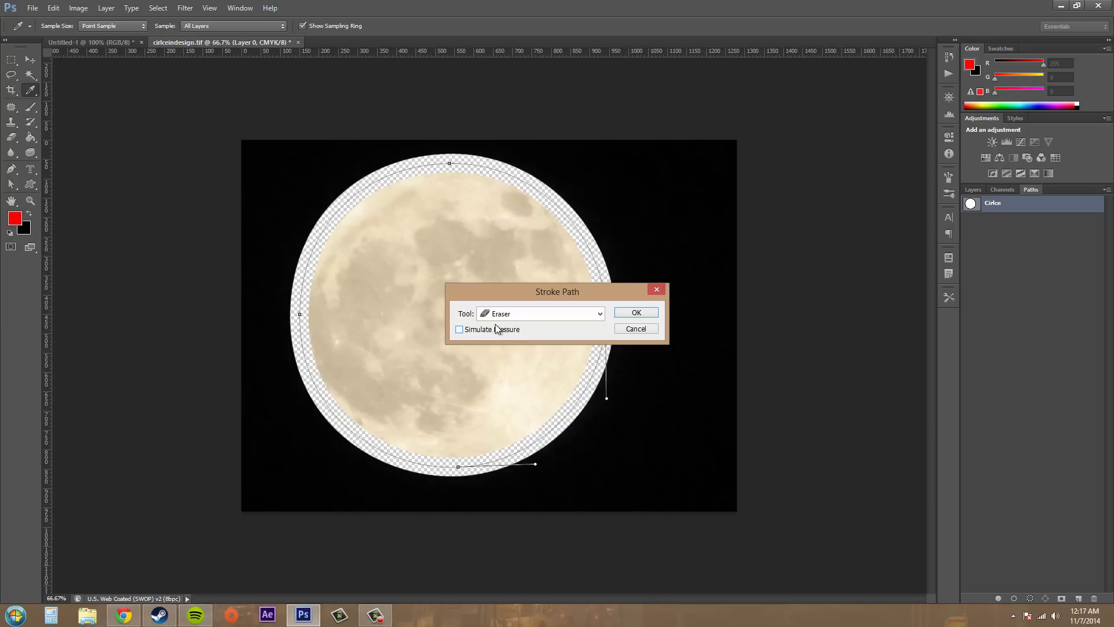
{"action": "left_click", "coordinate": [520, 316]}
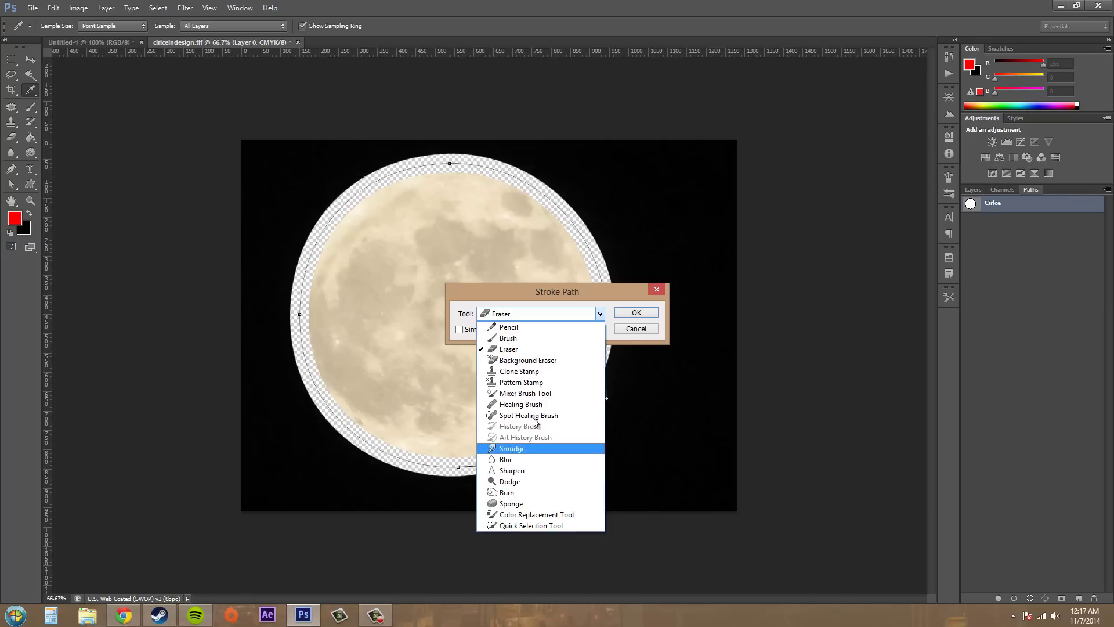
{"action": "left_click", "coordinate": [629, 332]}
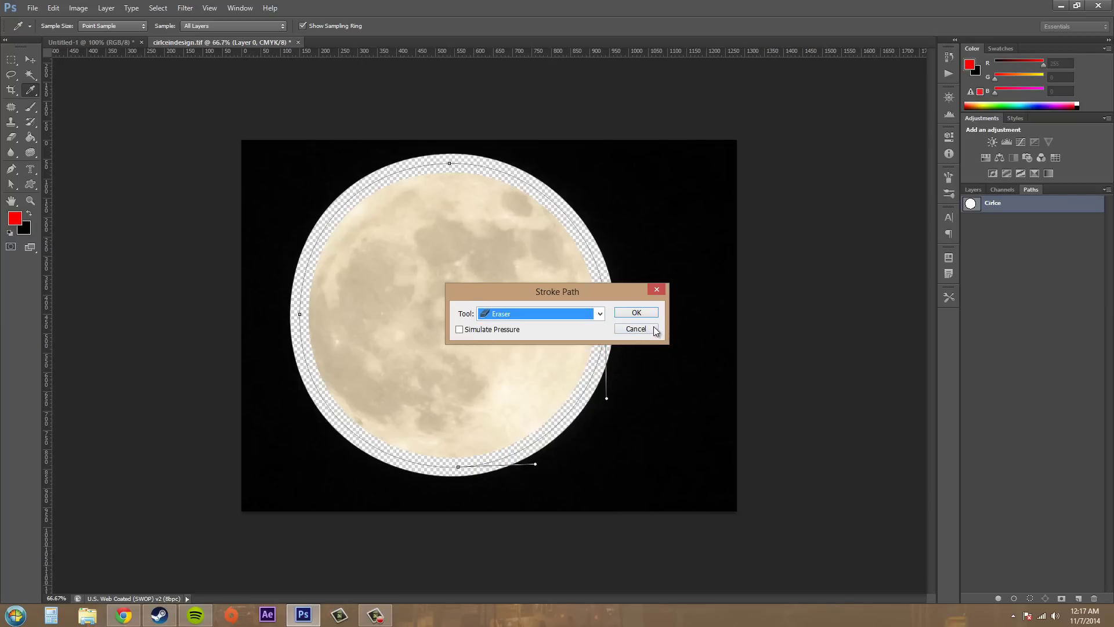
{"action": "key", "text": "Escape"}
{"action": "key", "text": "w"}
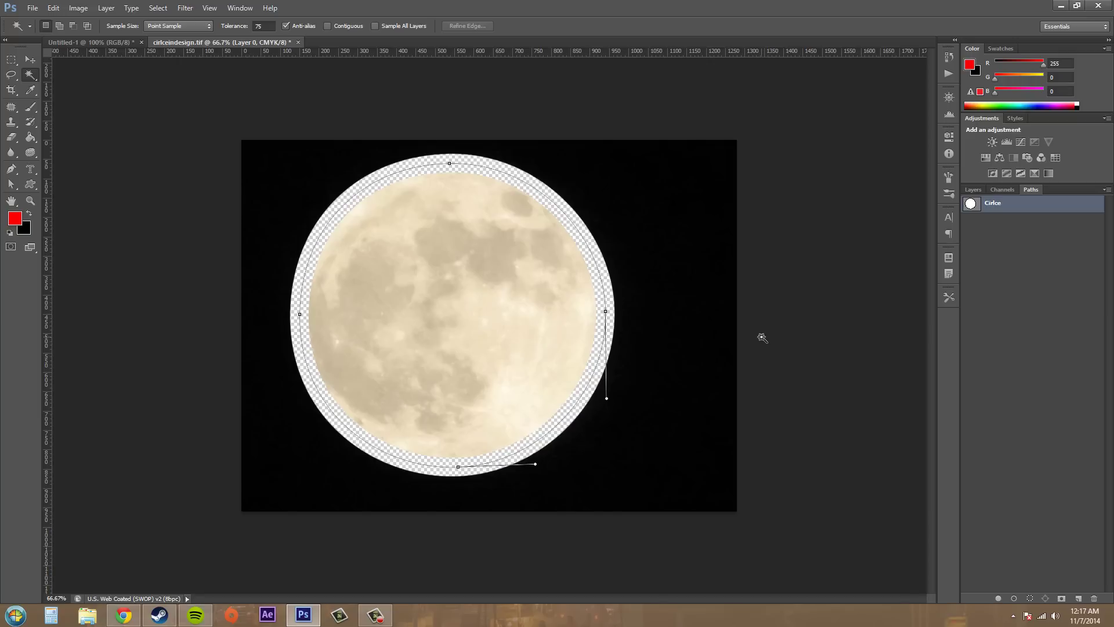